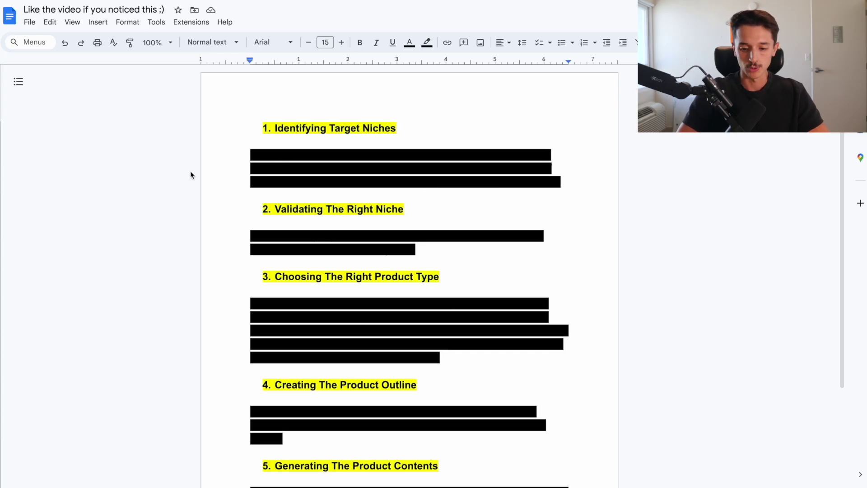
# Undo the blackout to reveal the Identifying Target Niches prompt and select its text
pyautogui.scroll(-1, 191, 172)
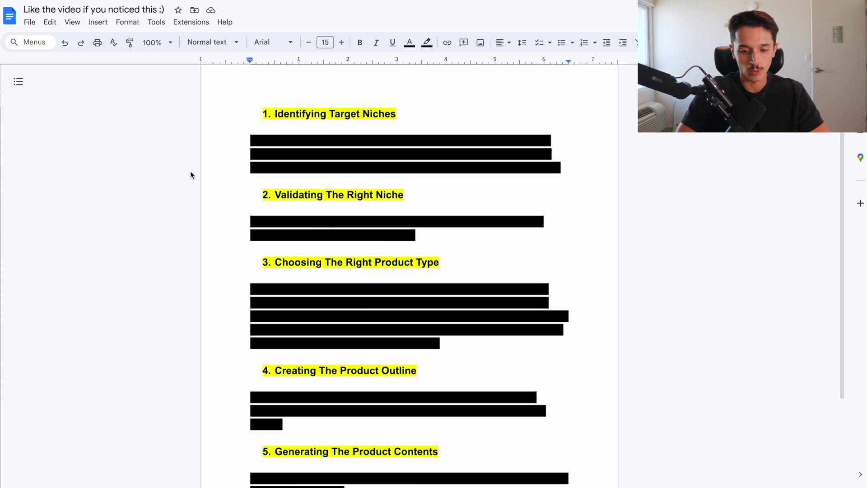
pyautogui.scroll(-1, 191, 175)
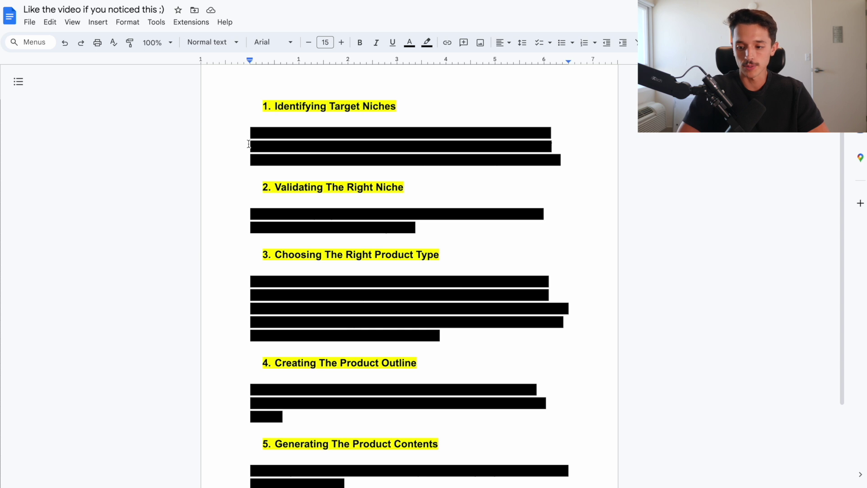
pyautogui.scroll(-1, 248, 144)
pyautogui.scroll(3, 248, 143)
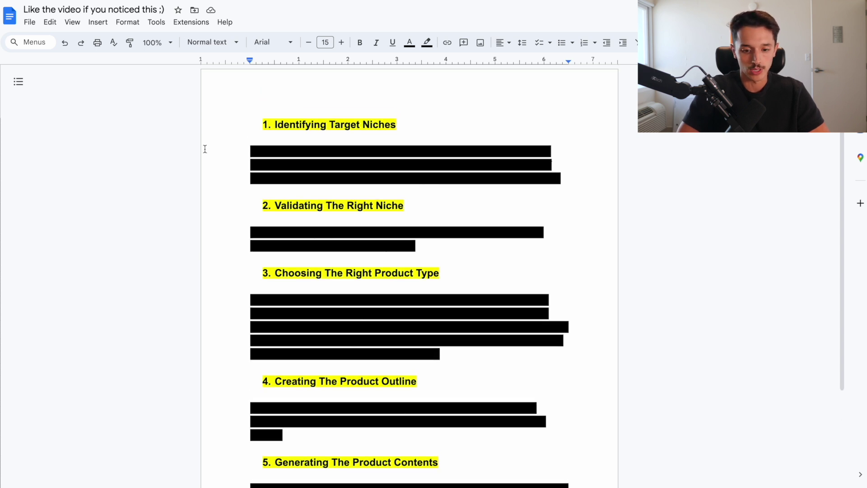
pyautogui.scroll(1, 205, 149)
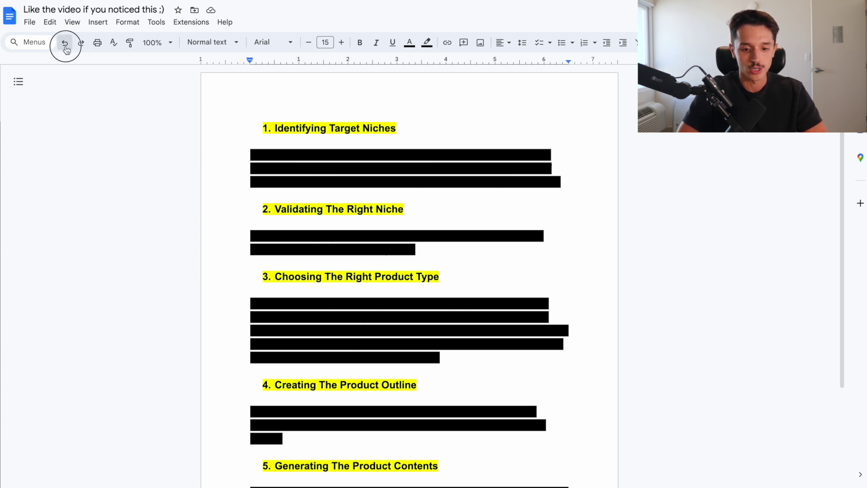
pyautogui.click(241, 124)
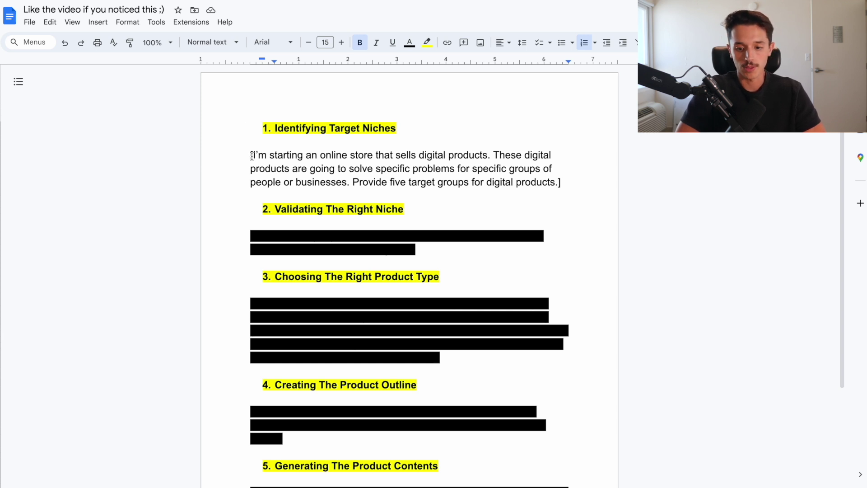
pyautogui.moveTo(251, 155); pyautogui.dragTo(558, 184)
pyautogui.hotkey('ctrl', 'c')
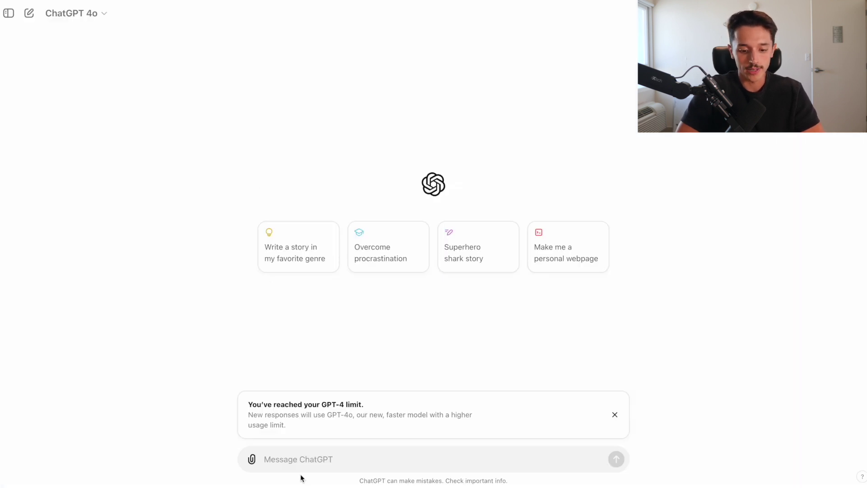
# Send the Identifying Target Niches prompt and review the five target groups returned
pyautogui.click(297, 459)
pyautogui.hotkey('ctrl', 'v')
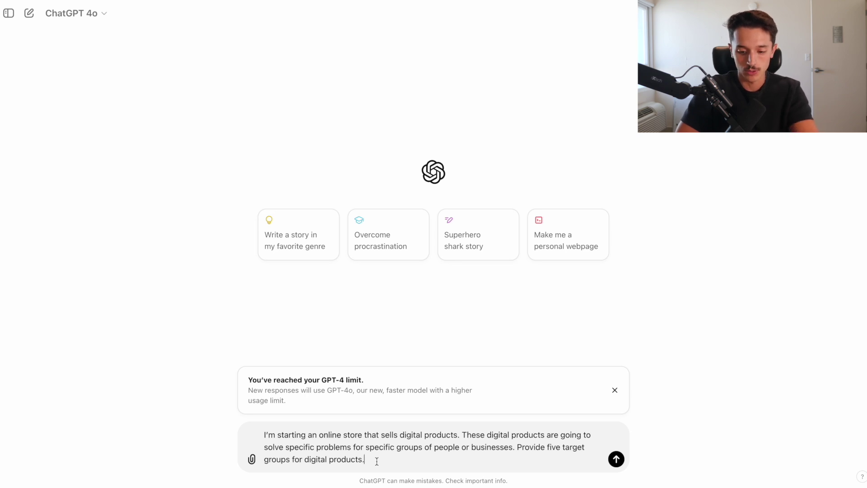
pyautogui.press('Return')
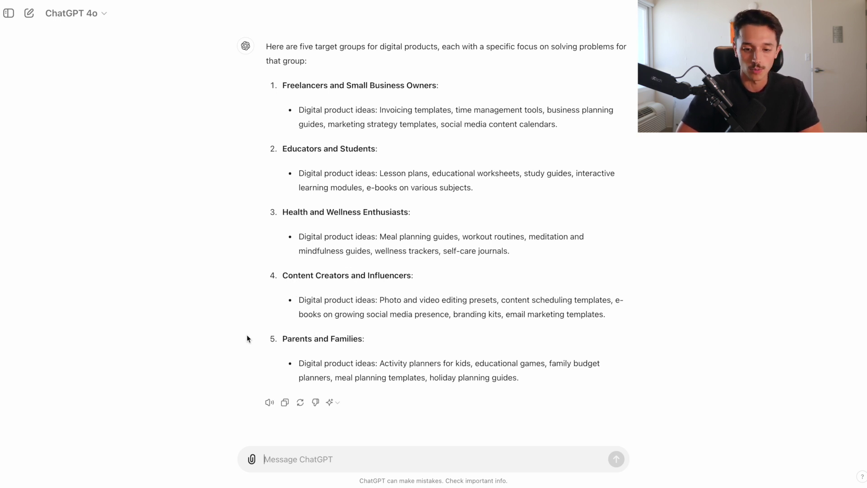
pyautogui.scroll(1, 295, 298)
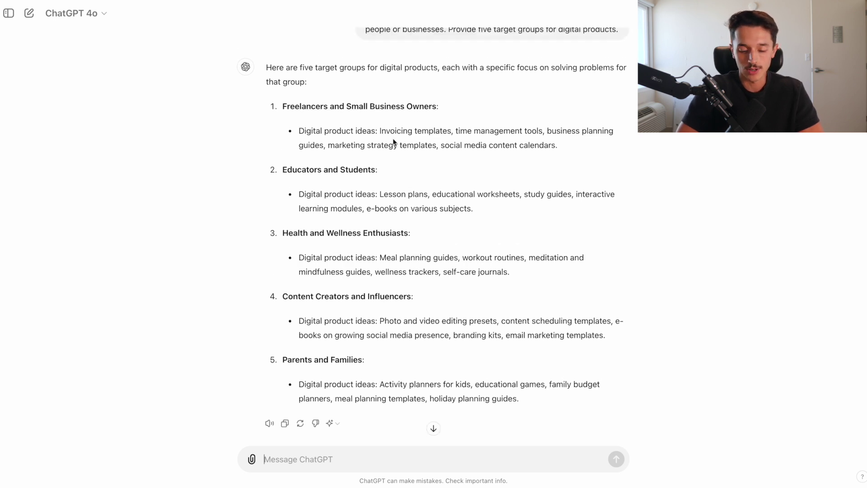
pyautogui.scroll(1, 406, 117)
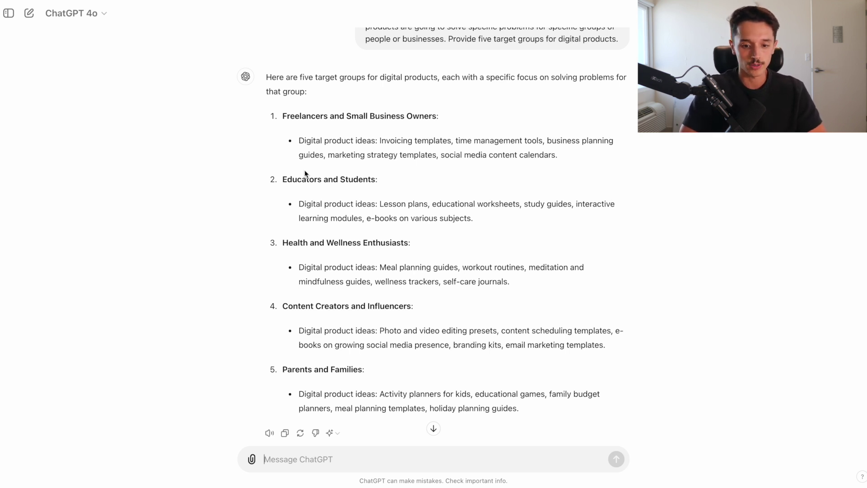
pyautogui.scroll(1, 304, 170)
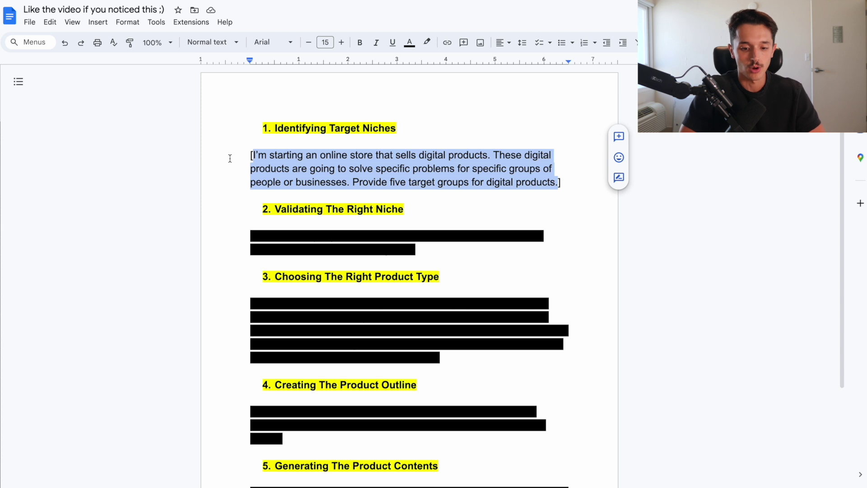
# Reveal the Validating The Right Niche prompt with Undo and select its text
pyautogui.click(228, 158)
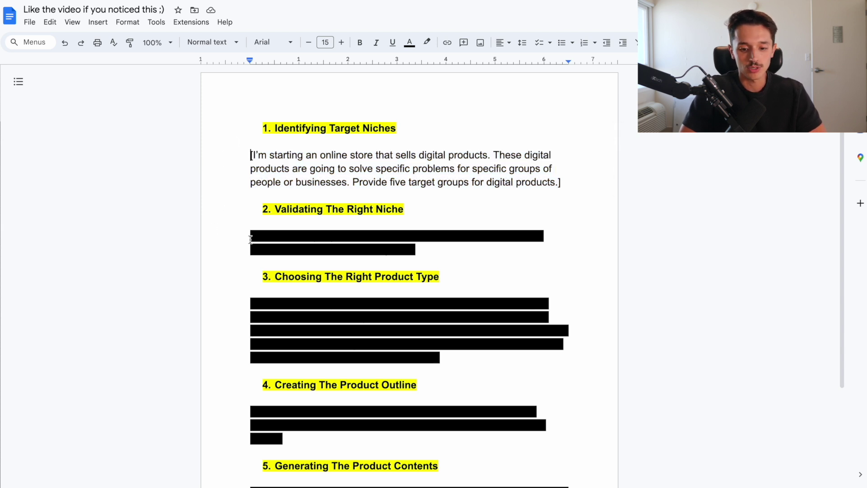
pyautogui.click(65, 42)
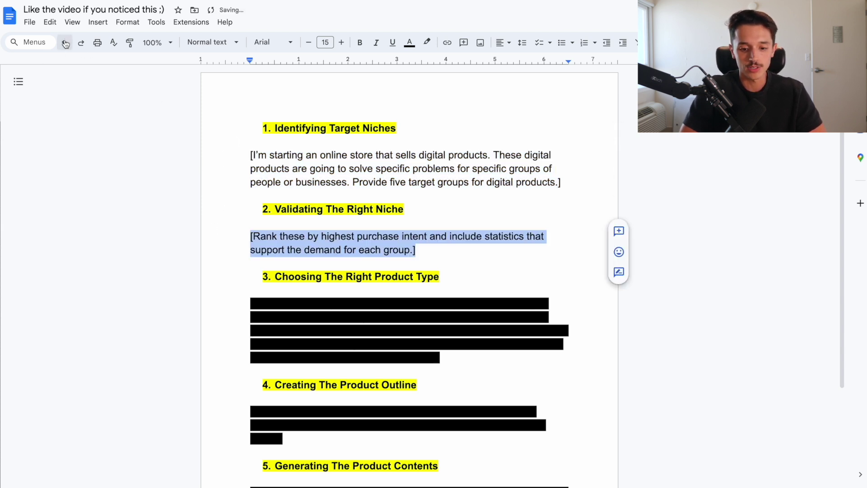
pyautogui.click(253, 234)
pyautogui.moveTo(251, 235); pyautogui.dragTo(413, 250)
pyautogui.press('super+c')
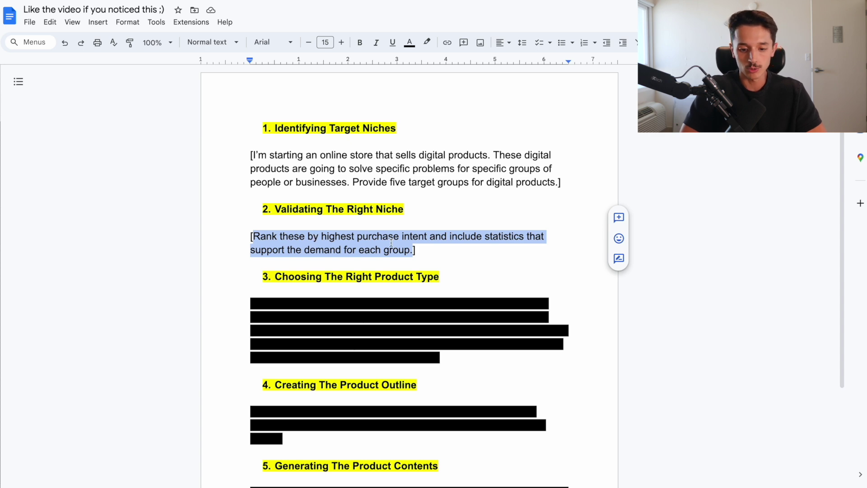
# Paste and send the prompt ranking the target groups by purchase intent
pyautogui.press('super+Tab')
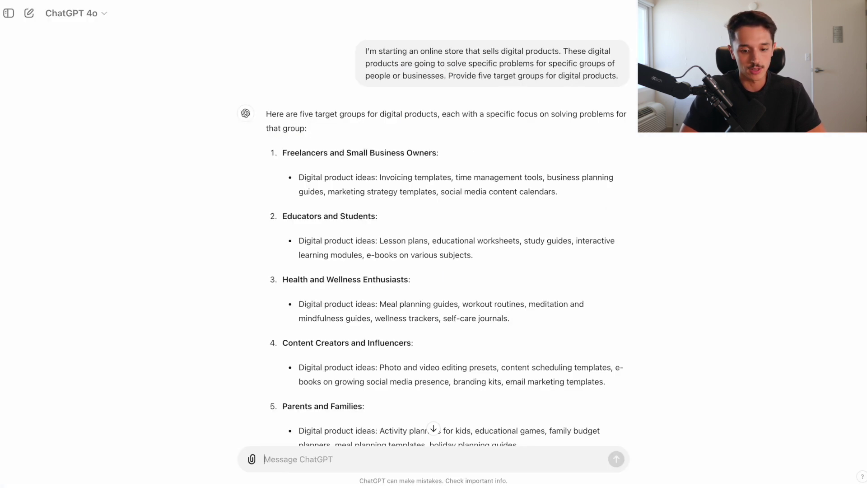
pyautogui.press('super+v')
pyautogui.press('Return')
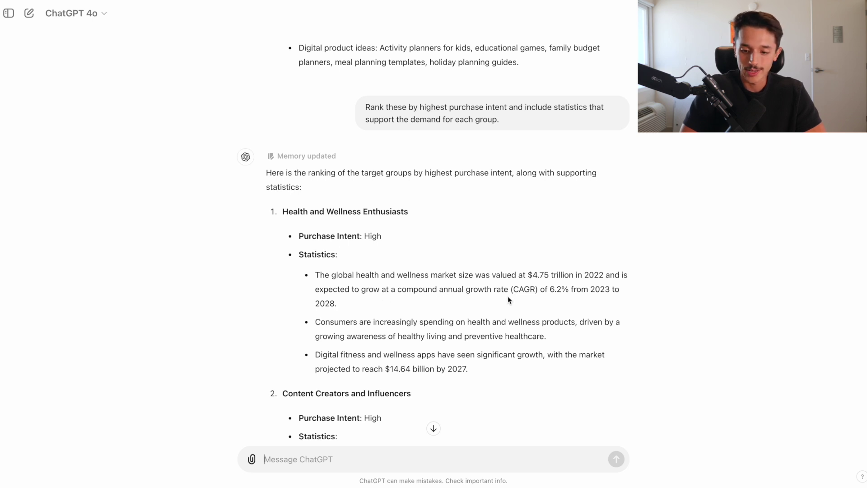
# Read through the ranked groups and their supporting market statistics
pyautogui.scroll(-1, 510, 299)
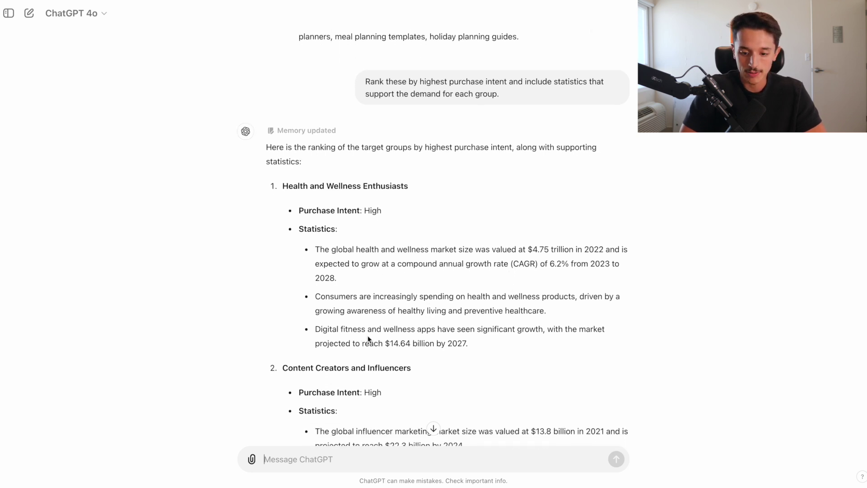
pyautogui.scroll(-1, 368, 338)
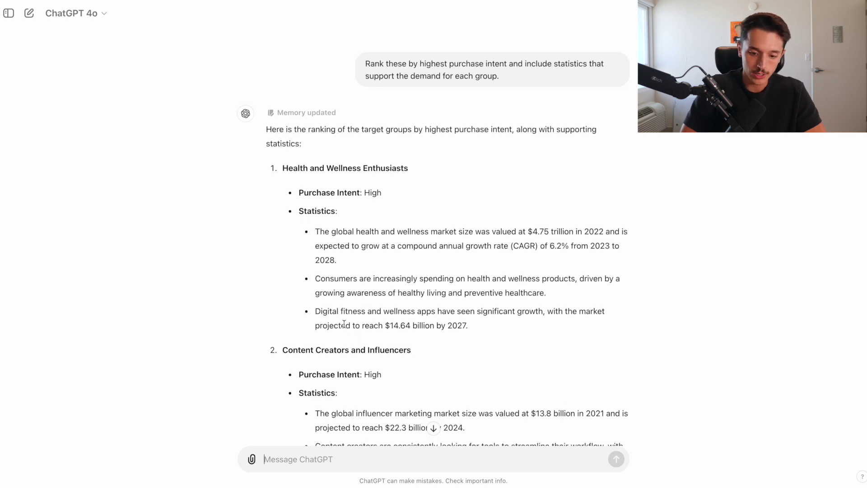
pyautogui.scroll(-1, 344, 325)
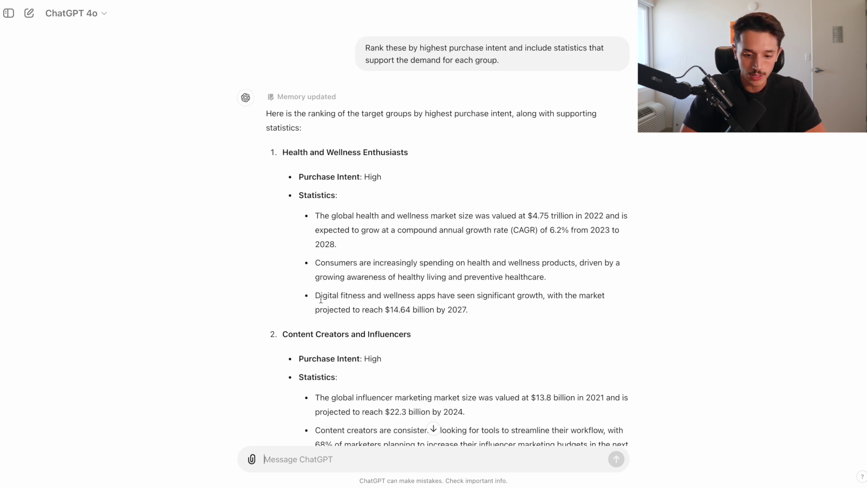
pyautogui.scroll(-3, 308, 294)
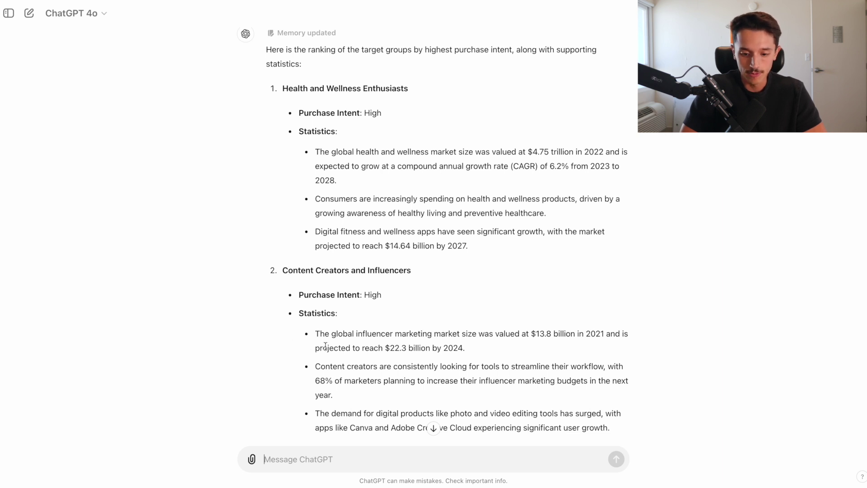
pyautogui.scroll(-1, 374, 342)
pyautogui.scroll(-4, 374, 342)
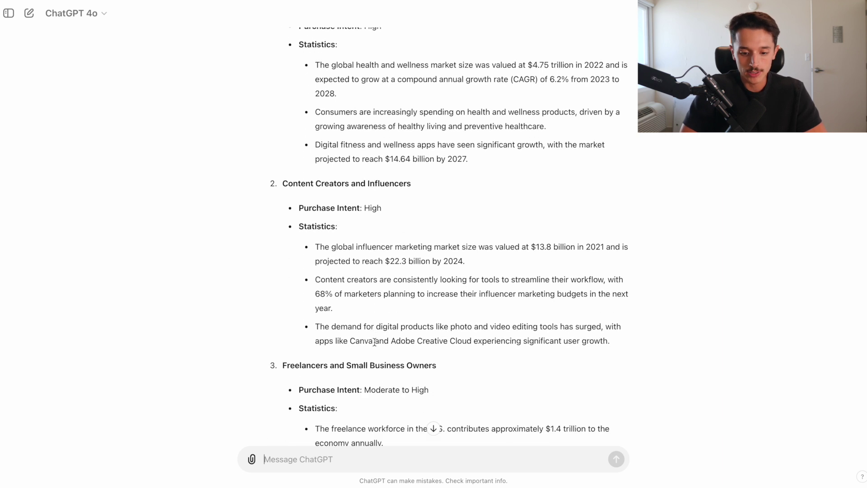
pyautogui.scroll(-6, 374, 342)
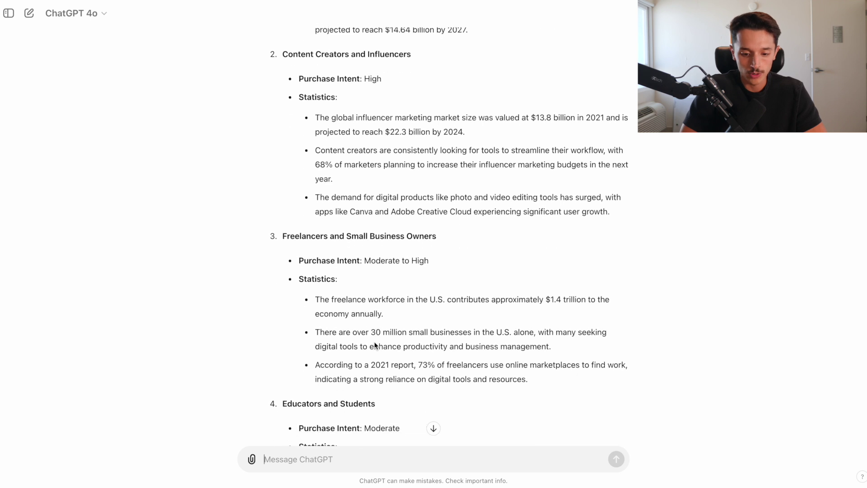
pyautogui.scroll(-9, 373, 345)
pyautogui.scroll(-4, 373, 345)
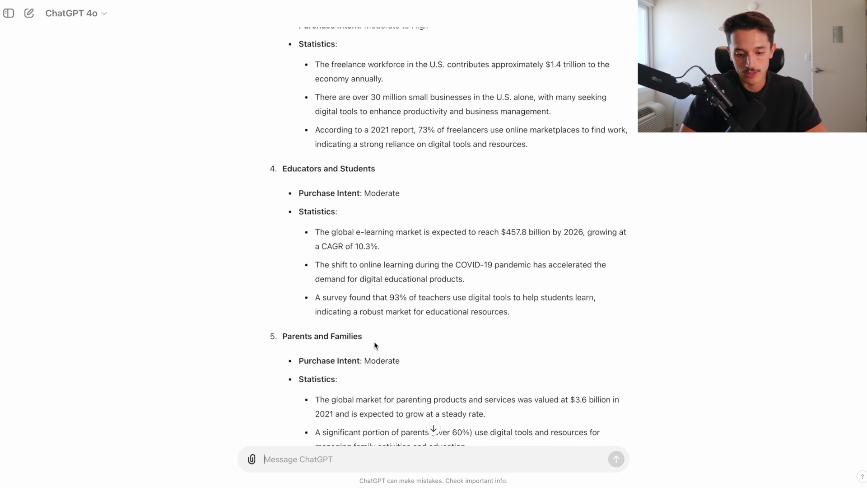
pyautogui.scroll(-4, 375, 342)
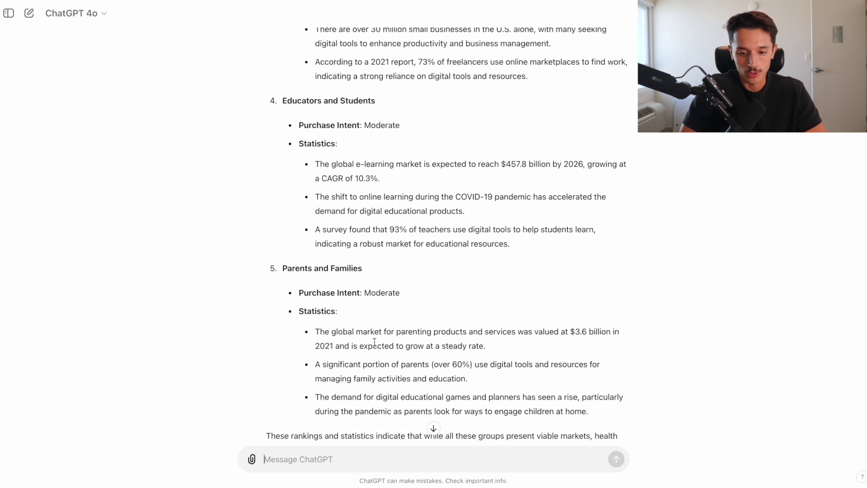
pyautogui.scroll(20, 374, 341)
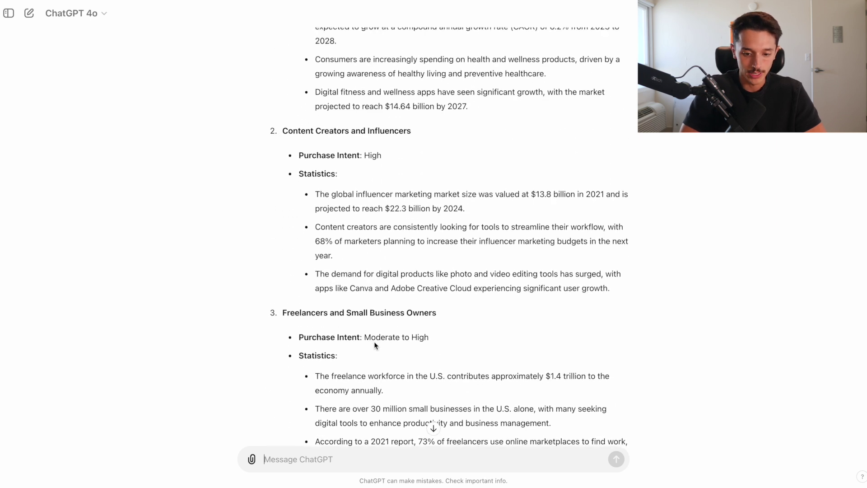
pyautogui.scroll(1, 374, 342)
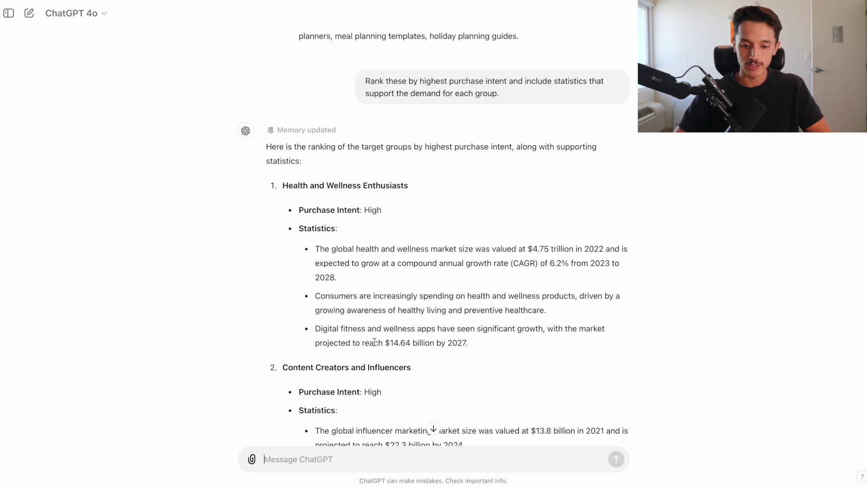
pyautogui.scroll(-1, 375, 342)
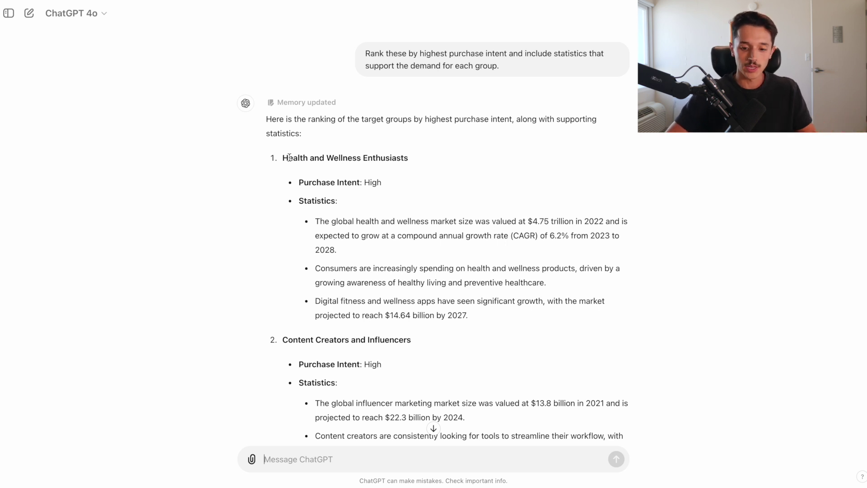
pyautogui.scroll(-1, 328, 257)
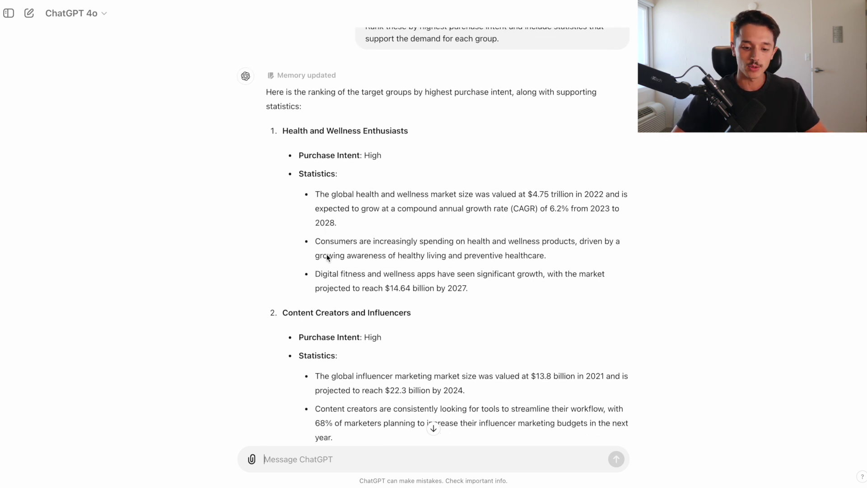
pyautogui.scroll(-1, 319, 329)
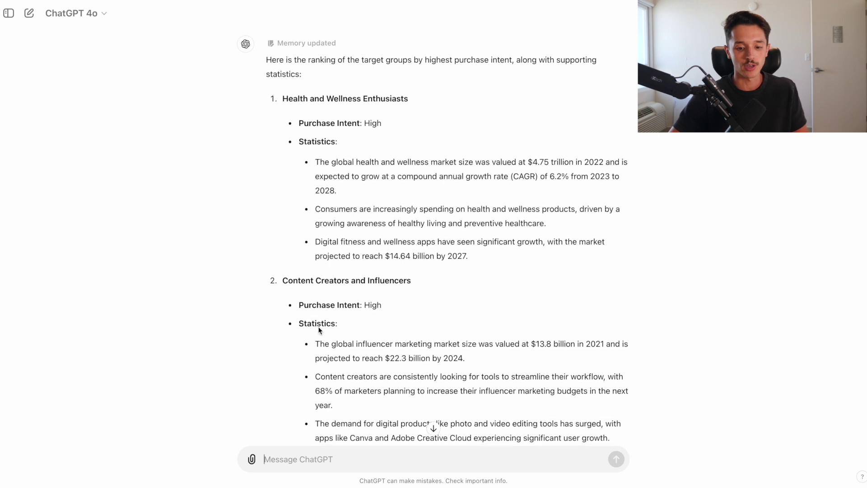
pyautogui.scroll(-1, 358, 284)
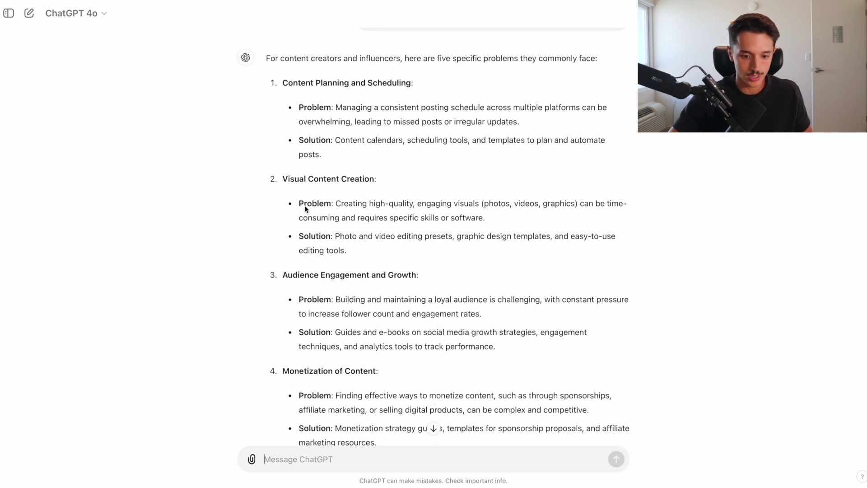
# Read through the five content creator and influencer problems with their paired solutions
pyautogui.scroll(-1, 352, 276)
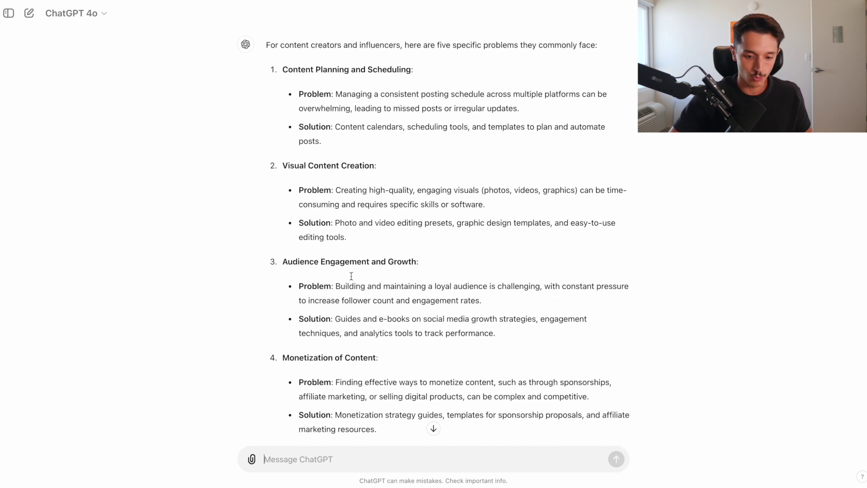
pyautogui.scroll(-2, 343, 346)
pyautogui.scroll(-3, 342, 345)
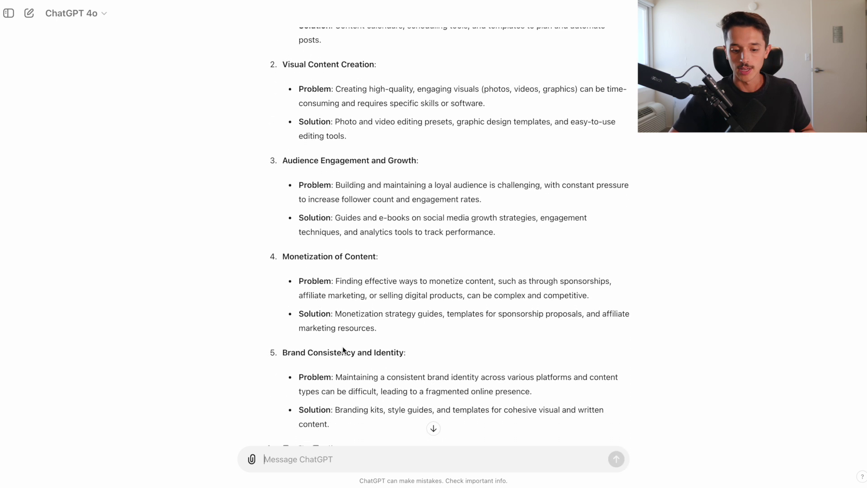
pyautogui.scroll(-2, 343, 350)
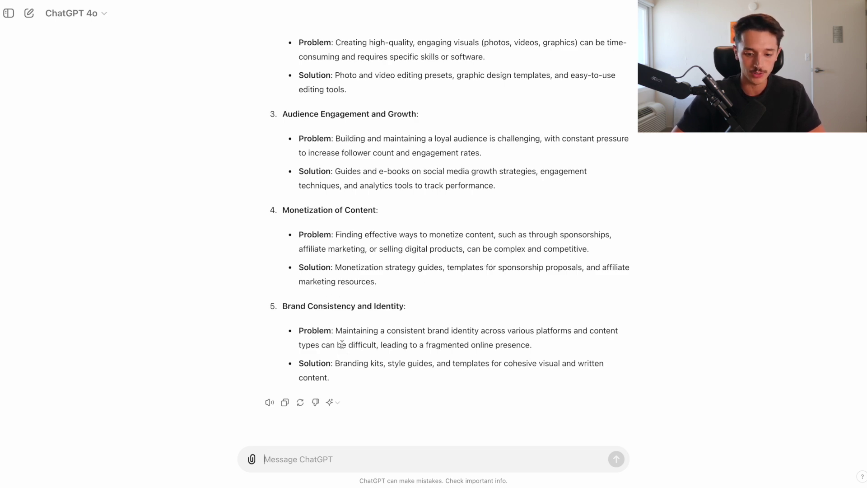
pyautogui.scroll(3, 277, 170)
pyautogui.scroll(-3, 277, 162)
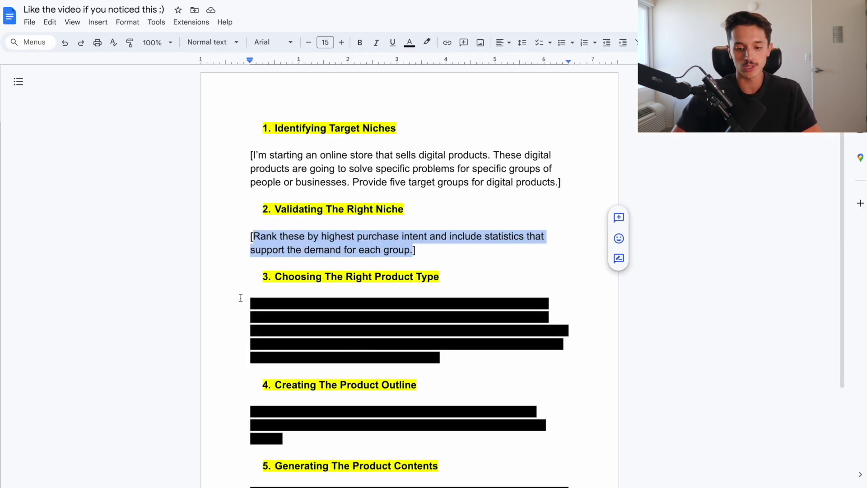
# Reveal the Choosing The Right Product Type prompt and copy its text
pyautogui.click(236, 157)
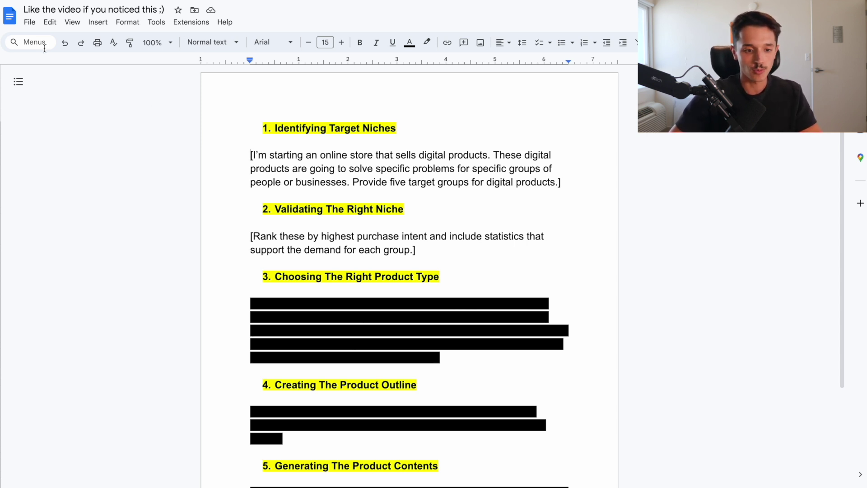
pyautogui.click(65, 42)
pyautogui.click(252, 304)
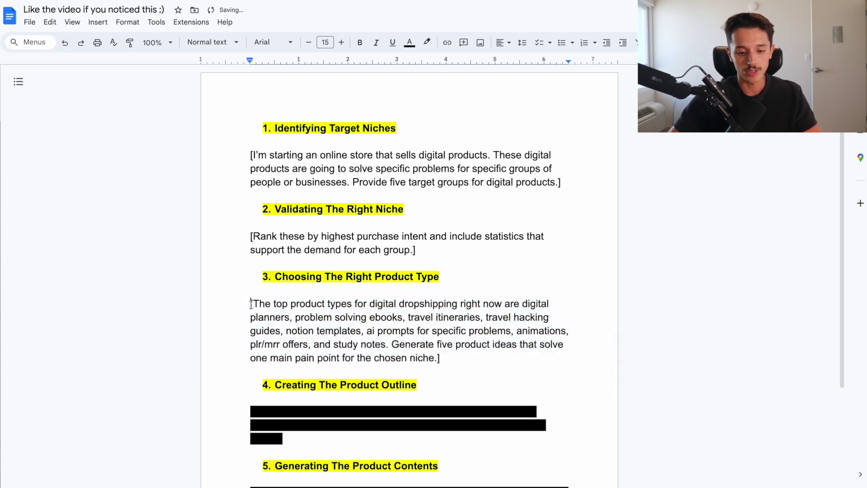
pyautogui.moveTo(254, 304); pyautogui.dragTo(438, 360)
pyautogui.press('super+c')
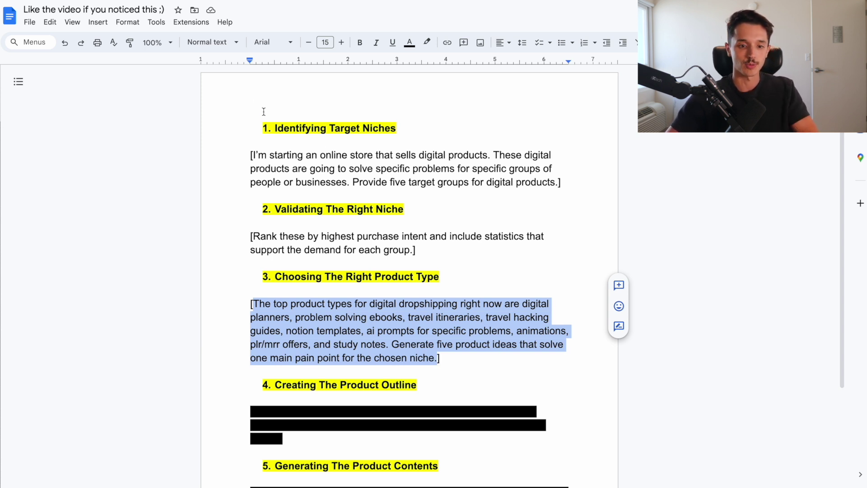
pyautogui.press('super+Tab')
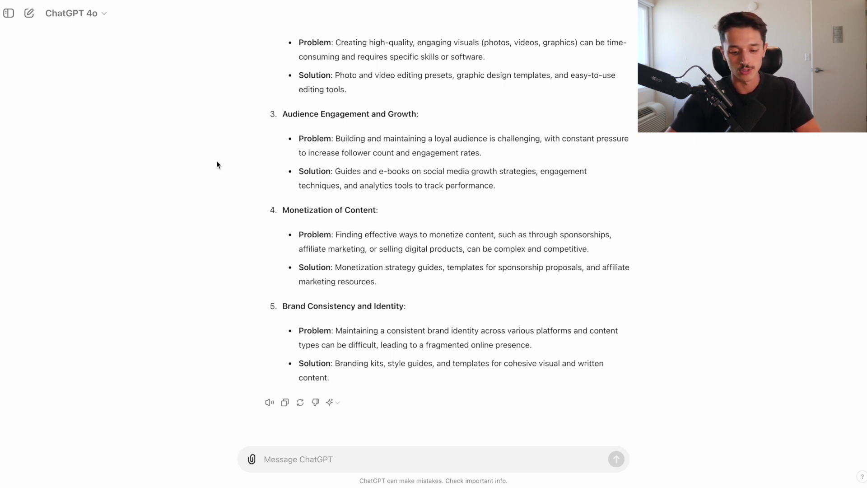
# Send the product-type prompt and review the five content-planning and scheduling product ideas
pyautogui.press('super+v')
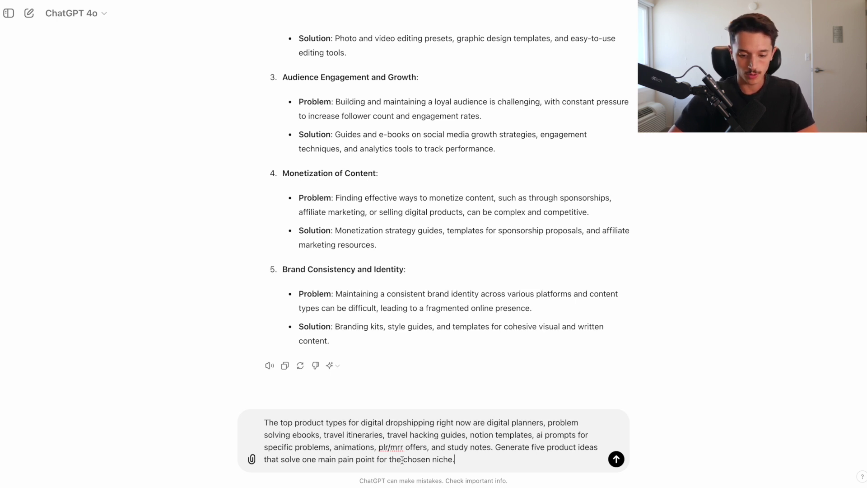
pyautogui.press('Return')
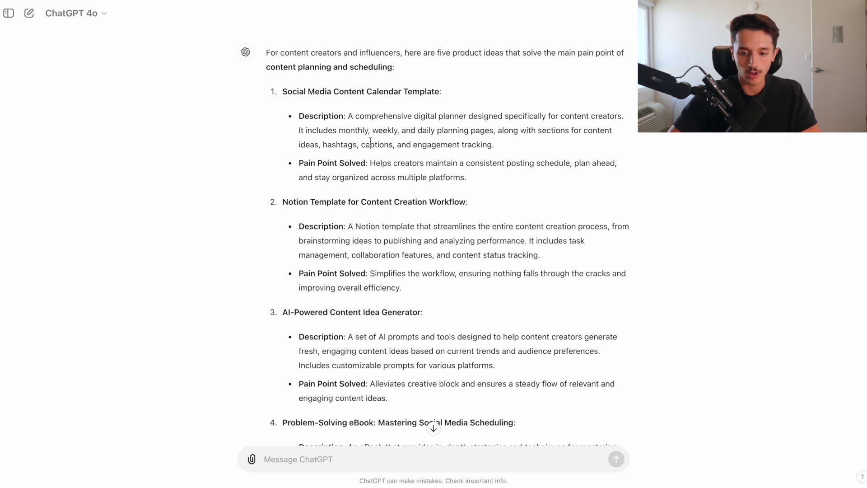
pyautogui.scroll(-1, 390, 166)
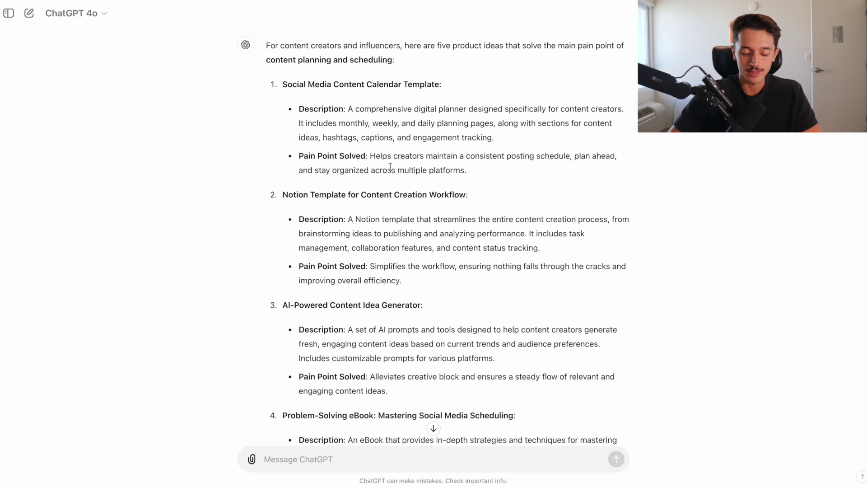
pyautogui.scroll(-2, 383, 242)
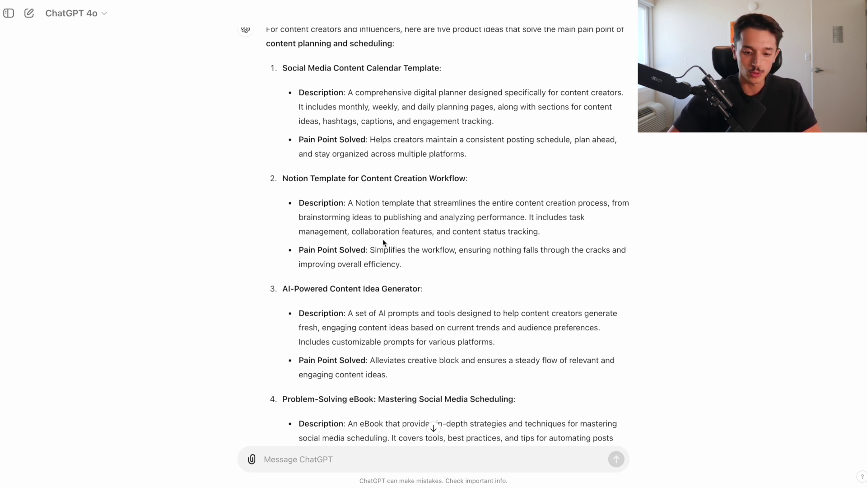
pyautogui.scroll(-3, 383, 242)
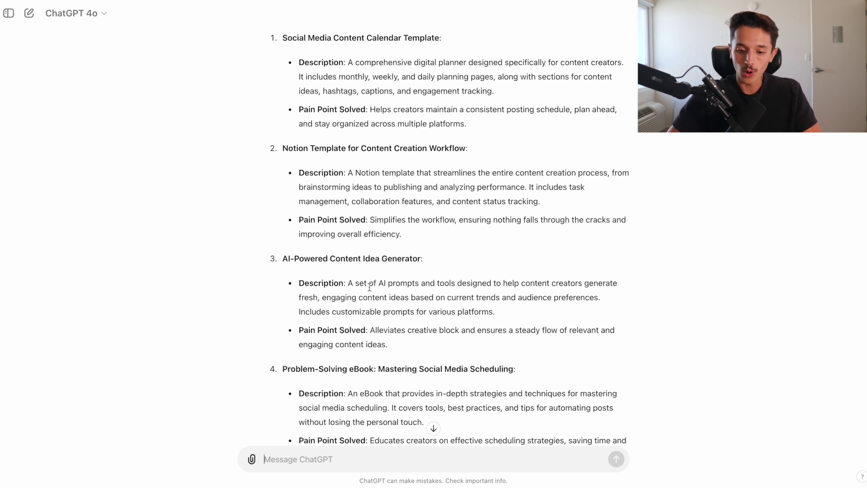
pyautogui.scroll(-2, 369, 287)
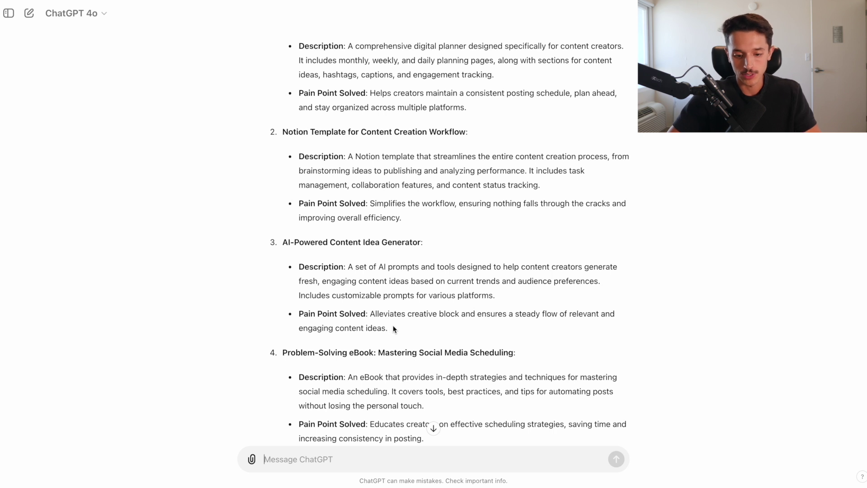
pyautogui.scroll(-2, 394, 329)
pyautogui.scroll(-2, 391, 348)
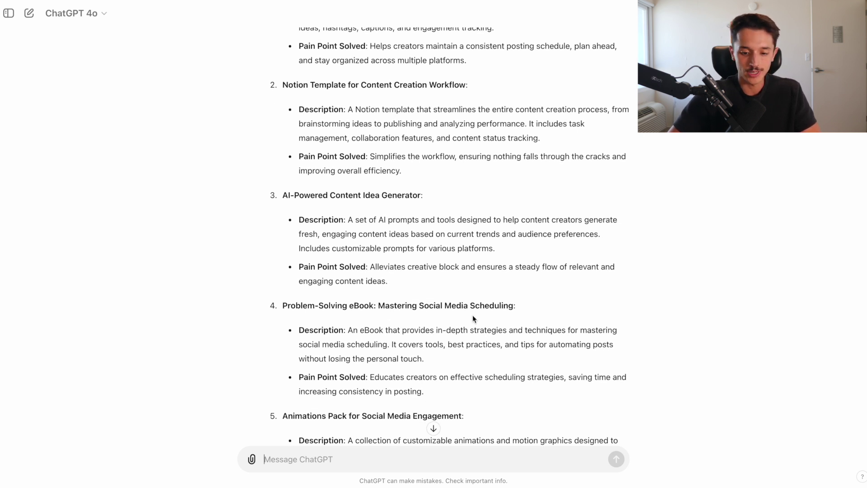
pyautogui.scroll(-3, 472, 315)
pyautogui.scroll(-4, 472, 315)
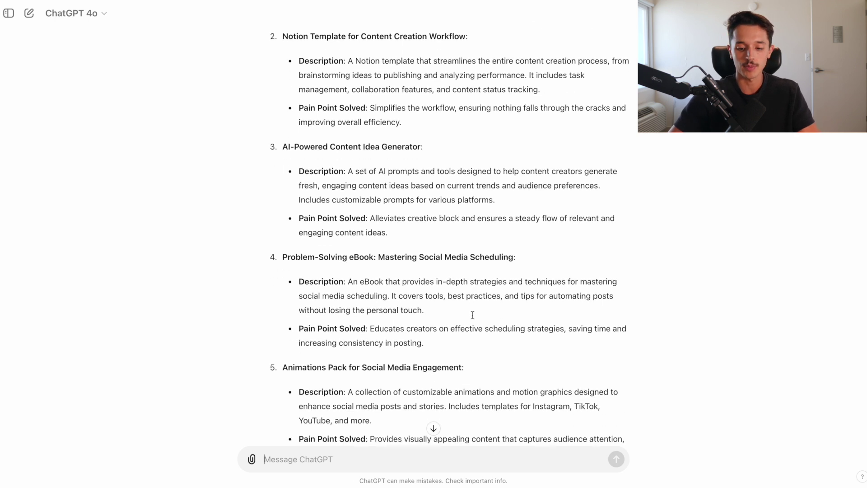
pyautogui.scroll(-2, 387, 362)
pyautogui.scroll(-1, 505, 367)
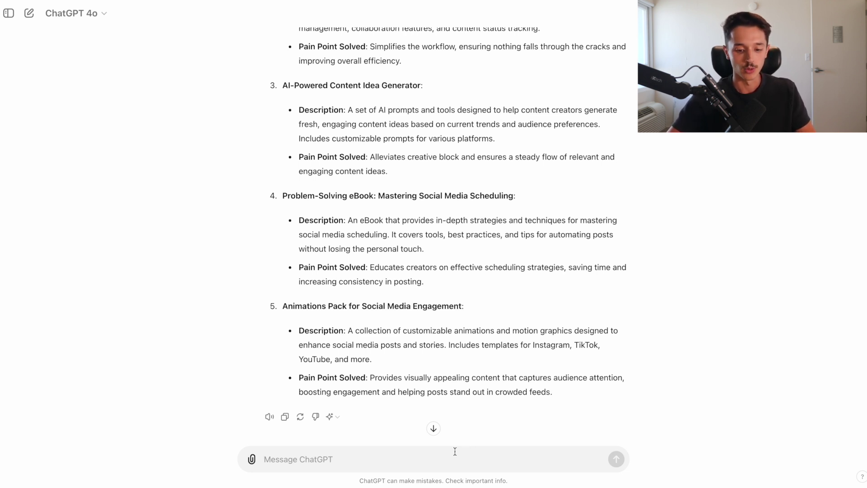
# Read the reworked product ideas, each now with a ChatGPT creation process
pyautogui.scroll(-1, 406, 453)
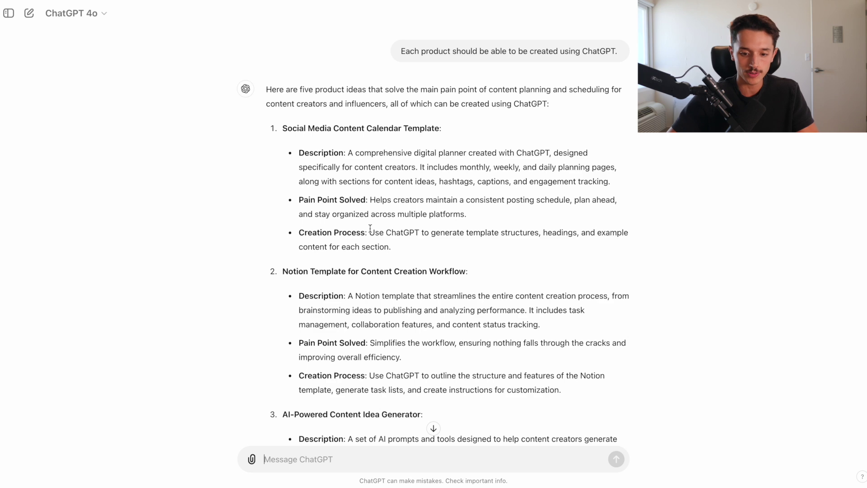
pyautogui.scroll(-6, 474, 254)
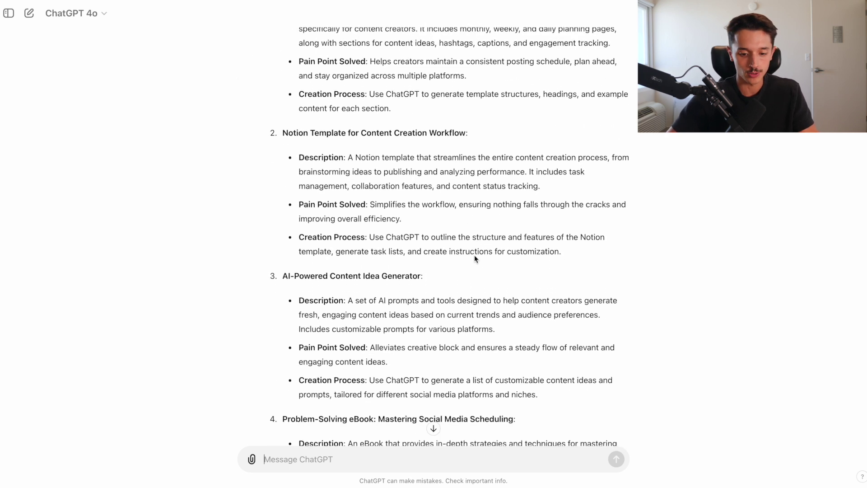
pyautogui.scroll(-4, 473, 255)
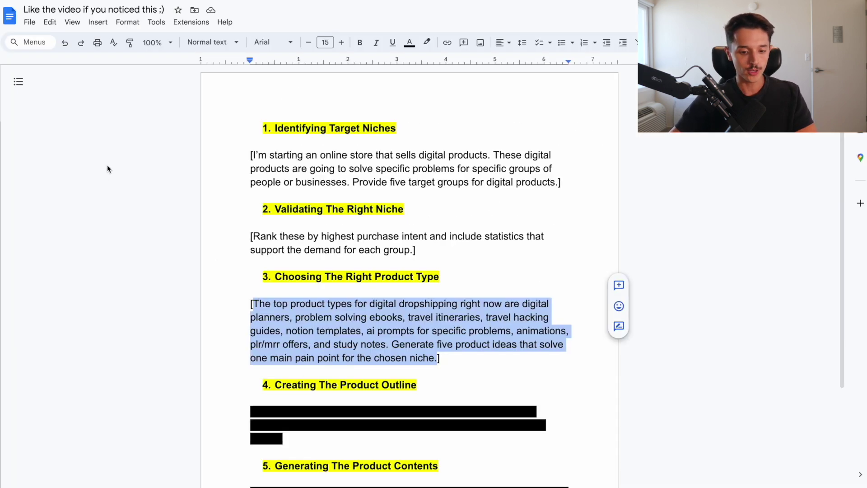
# Restore the Creating The Product Outline prompt with Undo and select its text
pyautogui.click(64, 43)
pyautogui.click(301, 438)
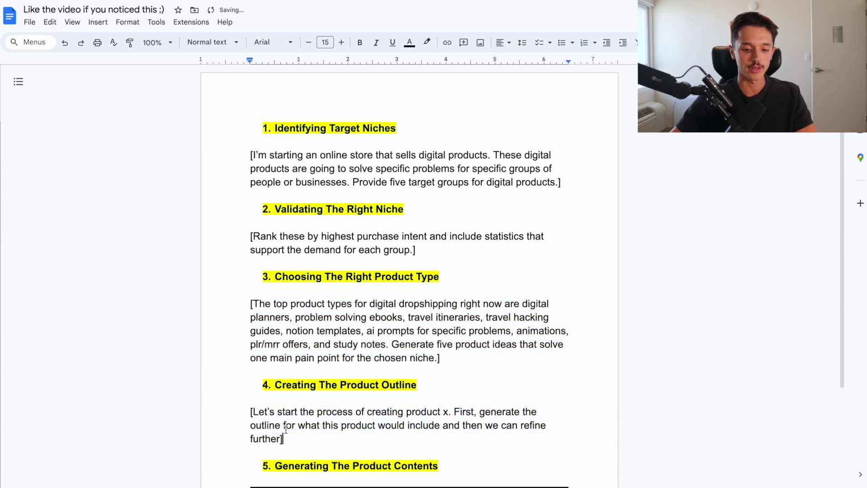
pyautogui.moveTo(253, 411); pyautogui.dragTo(279, 438)
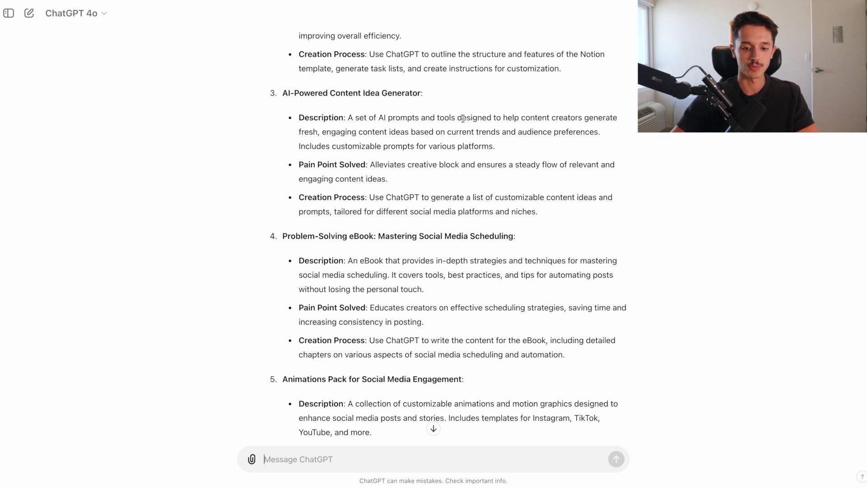
# Send the outline prompt for product #3 and review the AI-Powered Content Idea Generator outline
pyautogui.scroll(1, 506, 205)
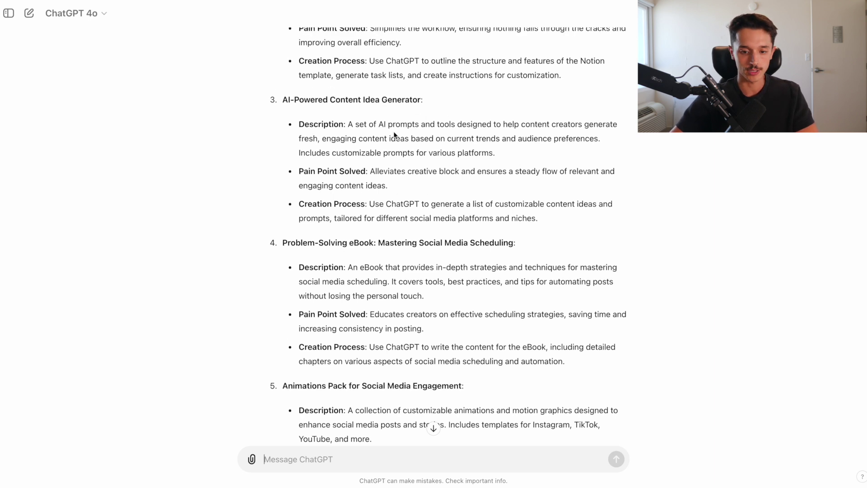
pyautogui.scroll(-3, 383, 95)
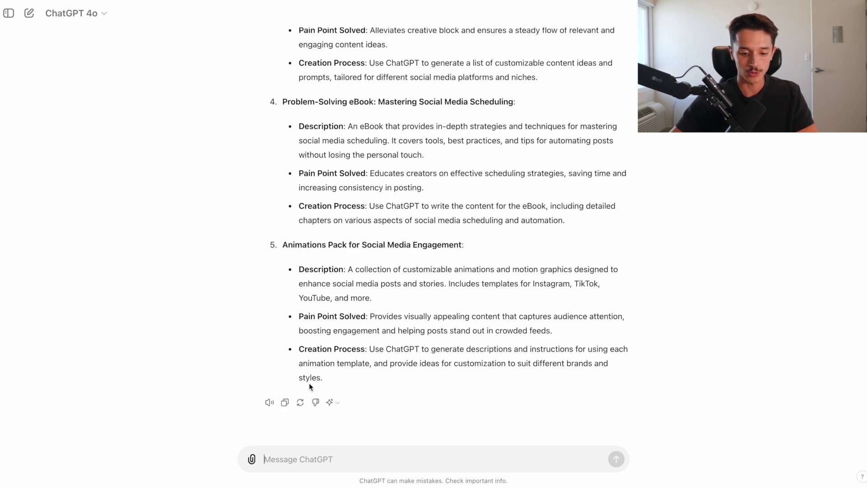
pyautogui.write('Let’s start the process of creating product #3. First, generate the outline for what this product would include and then we can refine further.')
pyautogui.press('Return')
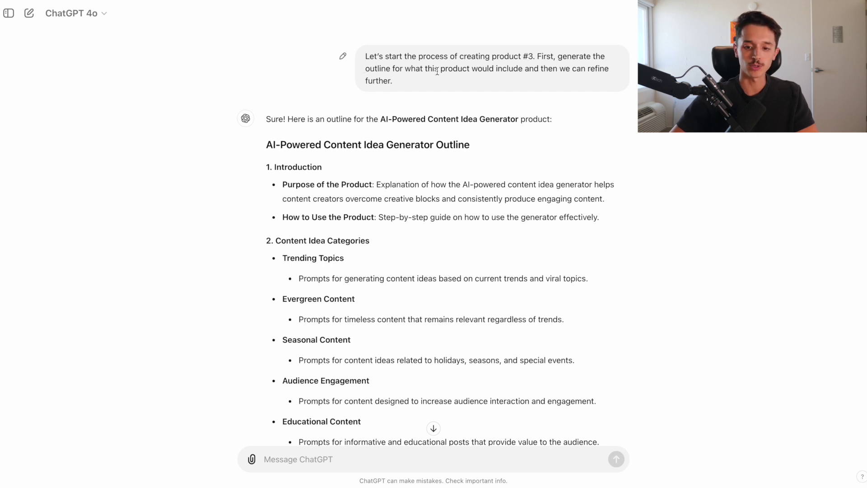
pyautogui.scroll(-1, 334, 199)
pyautogui.scroll(-12, 334, 198)
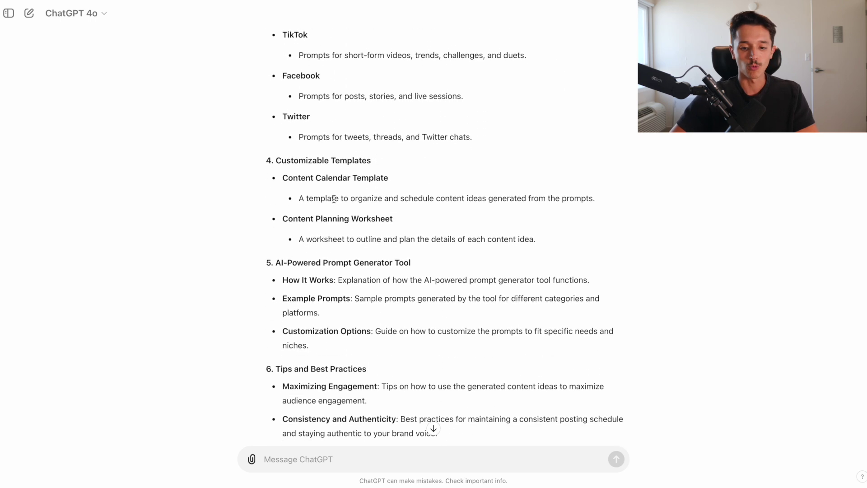
pyautogui.scroll(-6, 334, 199)
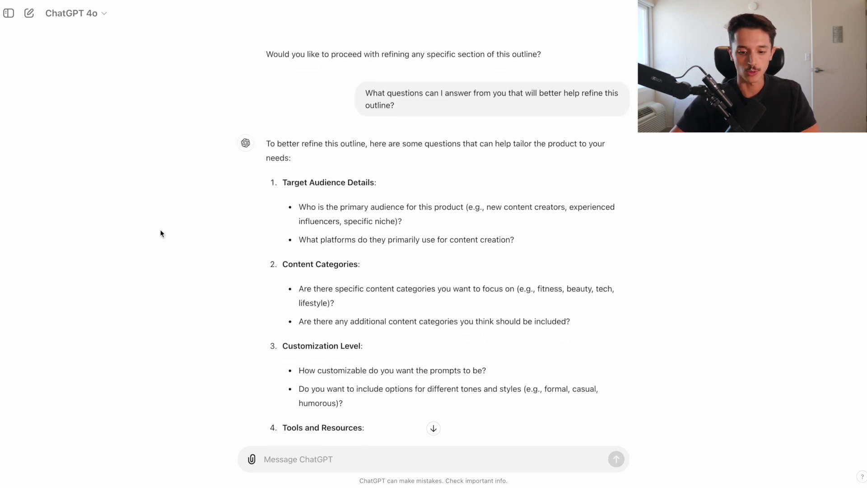
# Scroll through ChatGPT's refinement questions down to the tools and resources group
pyautogui.scroll(-1, 160, 233)
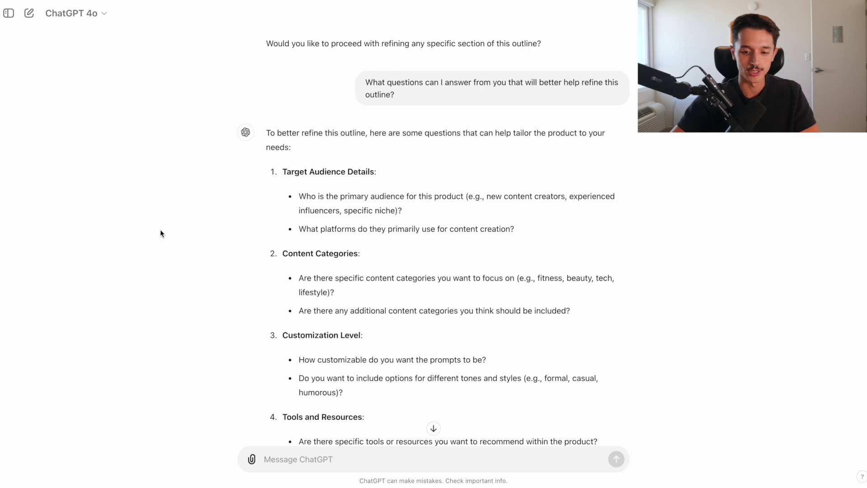
pyautogui.scroll(-3, 160, 232)
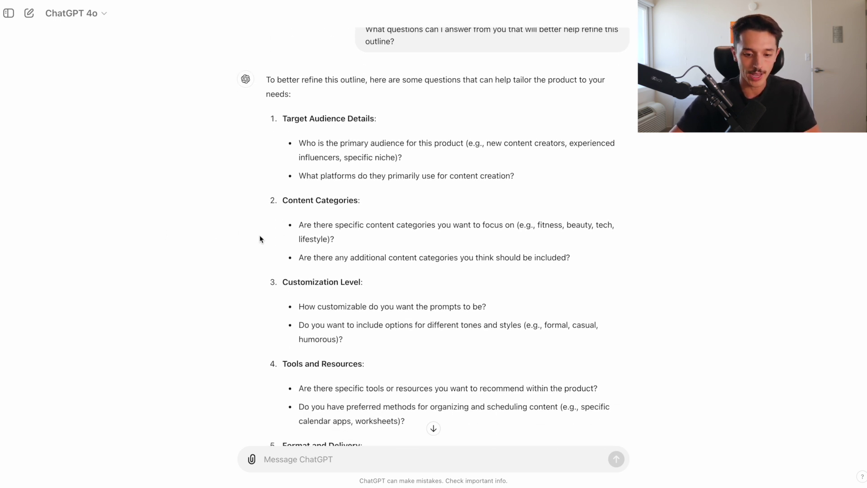
pyautogui.scroll(-3, 259, 238)
pyautogui.scroll(-10, 298, 387)
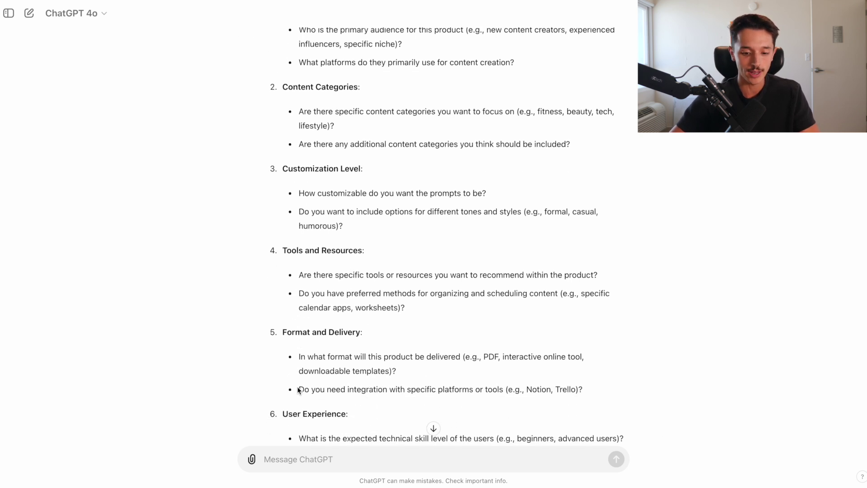
pyautogui.scroll(-2, 297, 386)
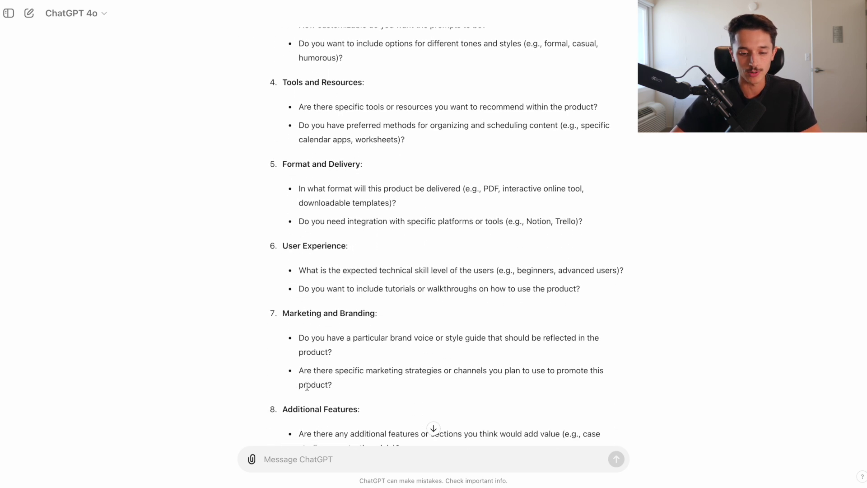
pyautogui.scroll(-3, 330, 194)
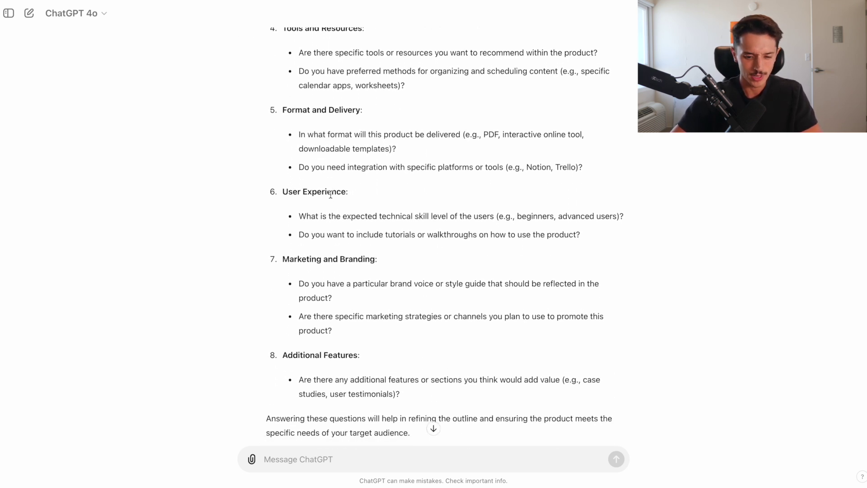
pyautogui.scroll(10, 330, 194)
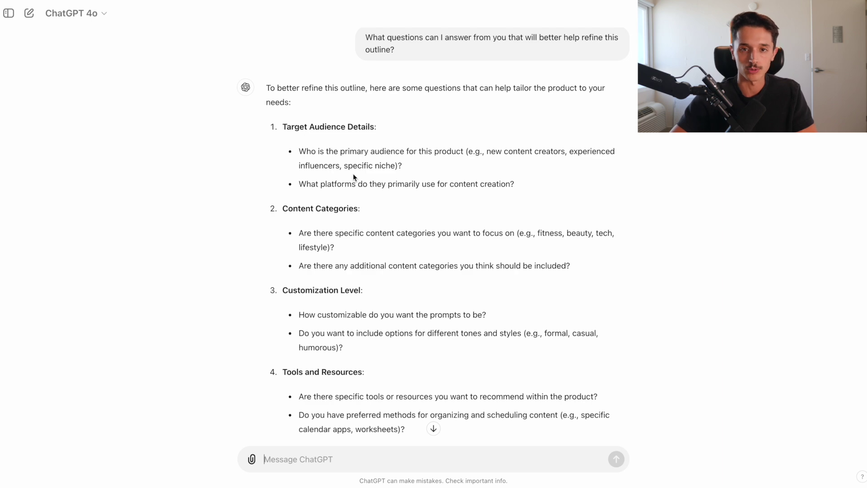
# Paste the eight numbered answers to the refinement questions and send them
pyautogui.write('1. Instagram content creators over 10k followers but under 100k 2. Lifestyle creators 3. Yes 4. Maybe a sheet where they can customize and match prompts together 5. Sheet. 6. Advanced. No walkthroughs yet. 7. Authoritative 8. No.')
pyautogui.moveTo(306, 460); pyautogui.dragTo(253, 359)
pyautogui.press('Return')
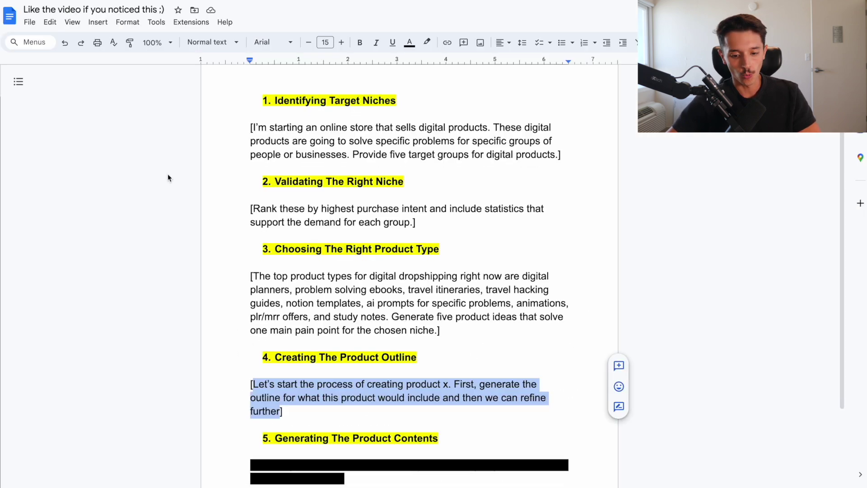
pyautogui.scroll(-1, 167, 177)
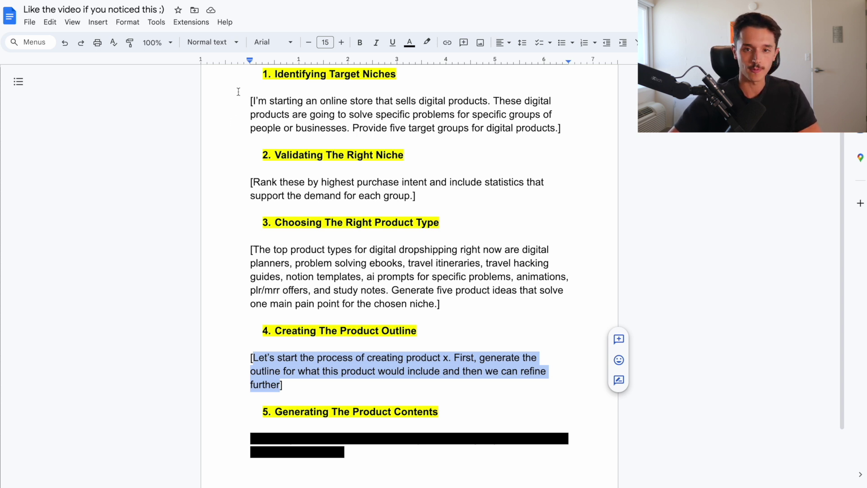
# Undo in Google Docs to restore the hidden step 5 prompt text, then deselect it
pyautogui.click(64, 43)
pyautogui.click(348, 451)
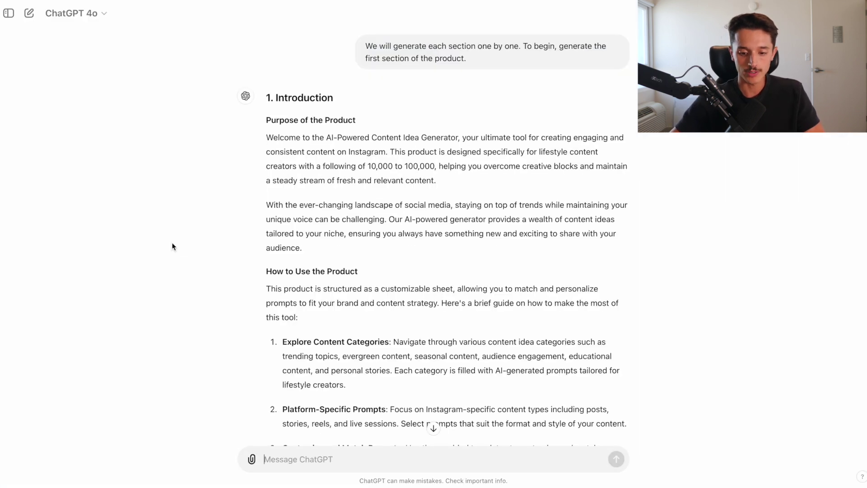
# Scroll through ChatGPT's reply containing the product's Introduction section
pyautogui.scroll(-5, 172, 247)
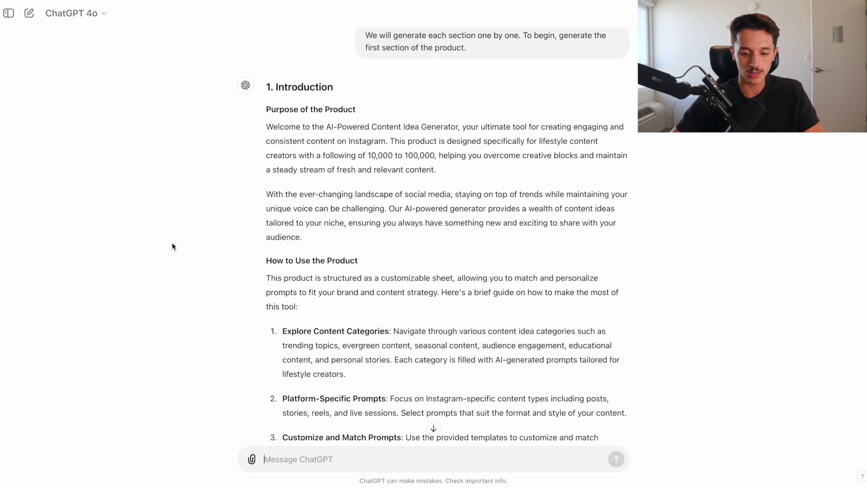
pyautogui.scroll(-2, 172, 241)
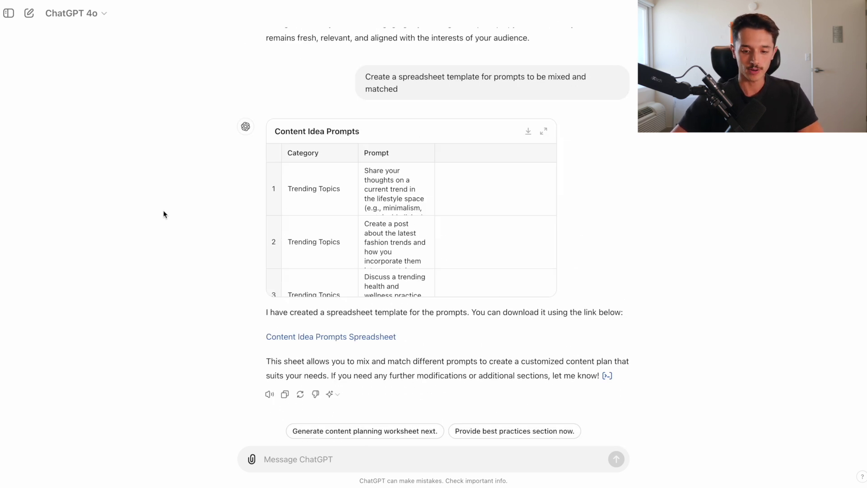
pyautogui.scroll(7, 167, 166)
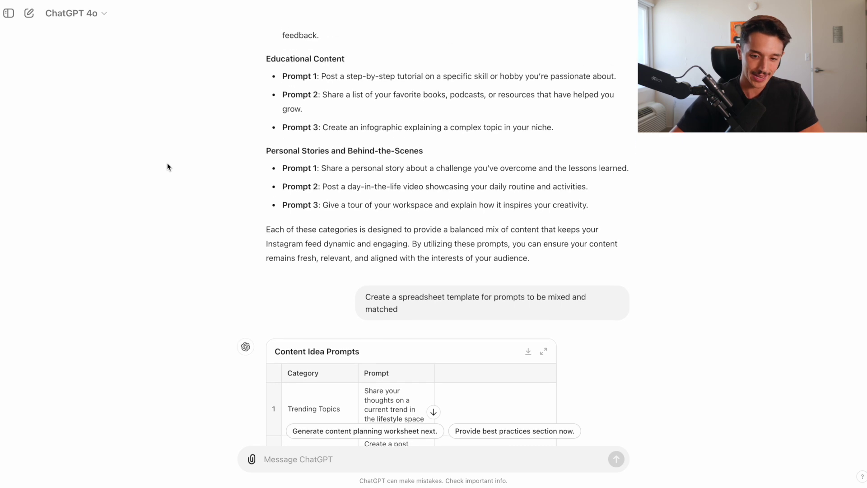
pyautogui.scroll(2, 167, 167)
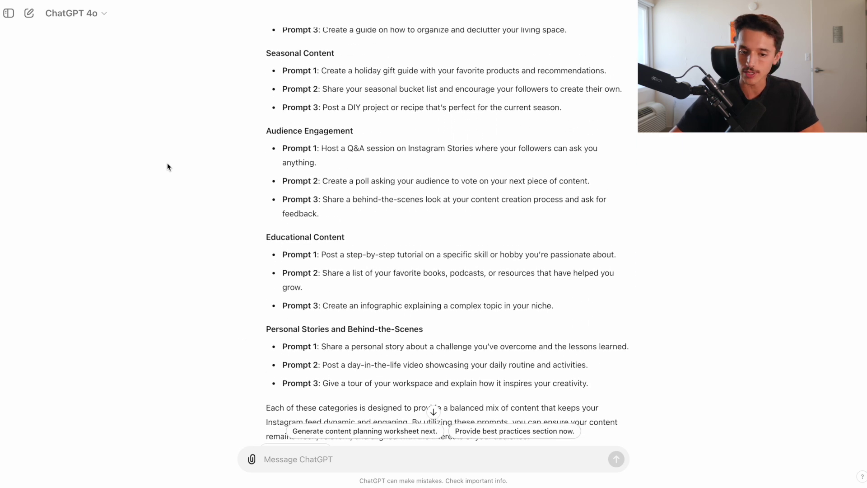
pyautogui.scroll(-8, 167, 167)
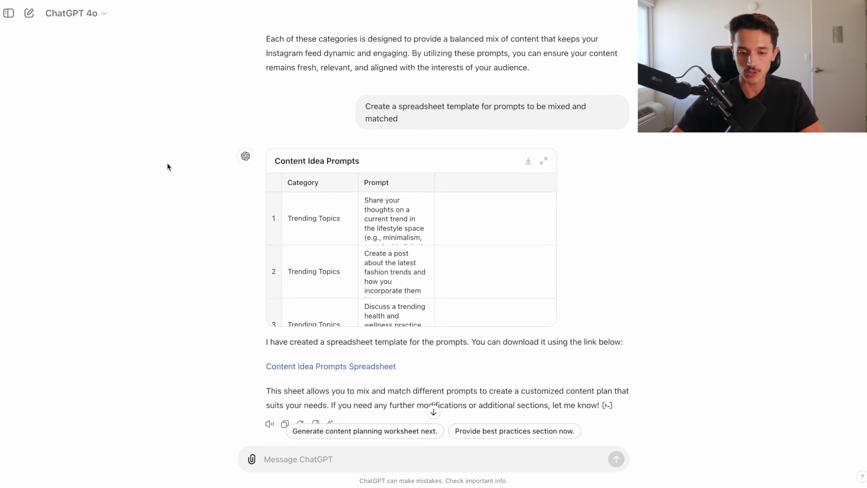
pyautogui.scroll(-1, 231, 234)
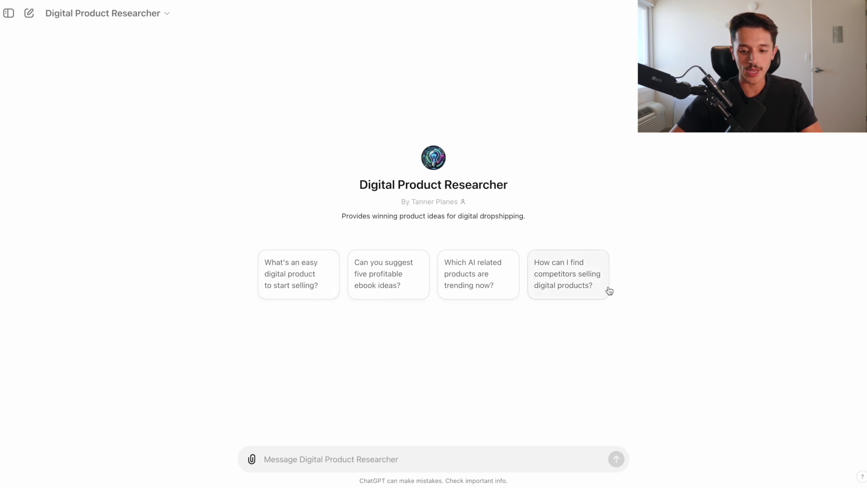
# Ask the Digital Product Researcher 'How can I find competitors selling digital products?' using its starter card
pyautogui.click(567, 274)
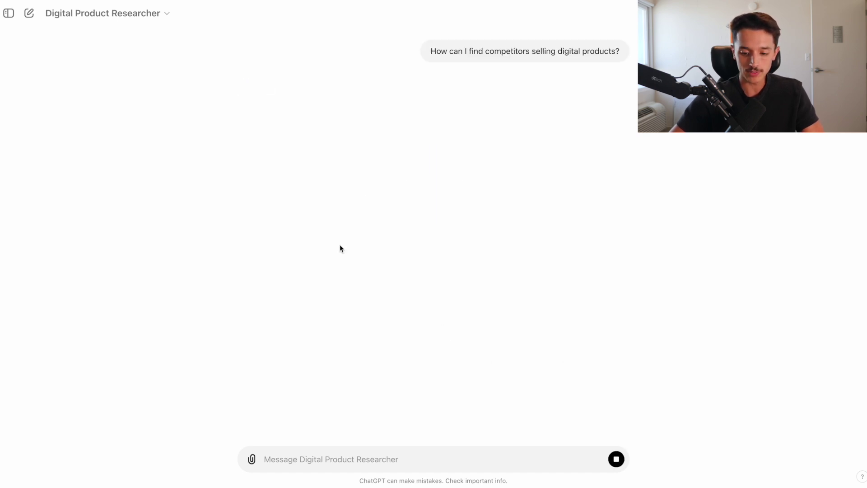